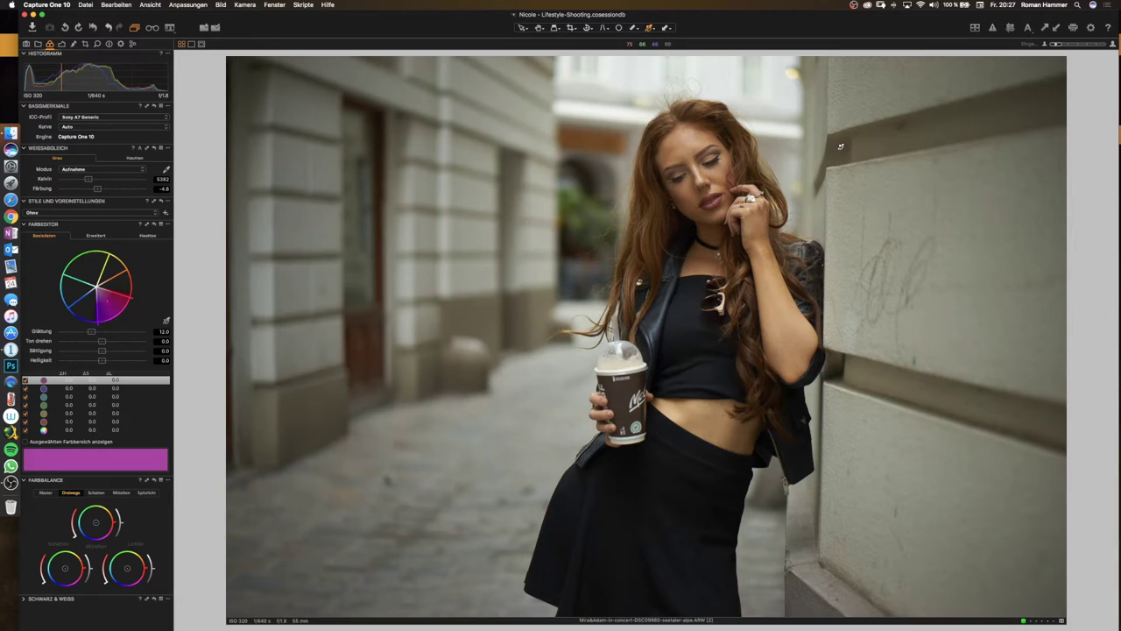
- Show the Curve preset list in the Base Characteristics tool
left_click(126, 129)
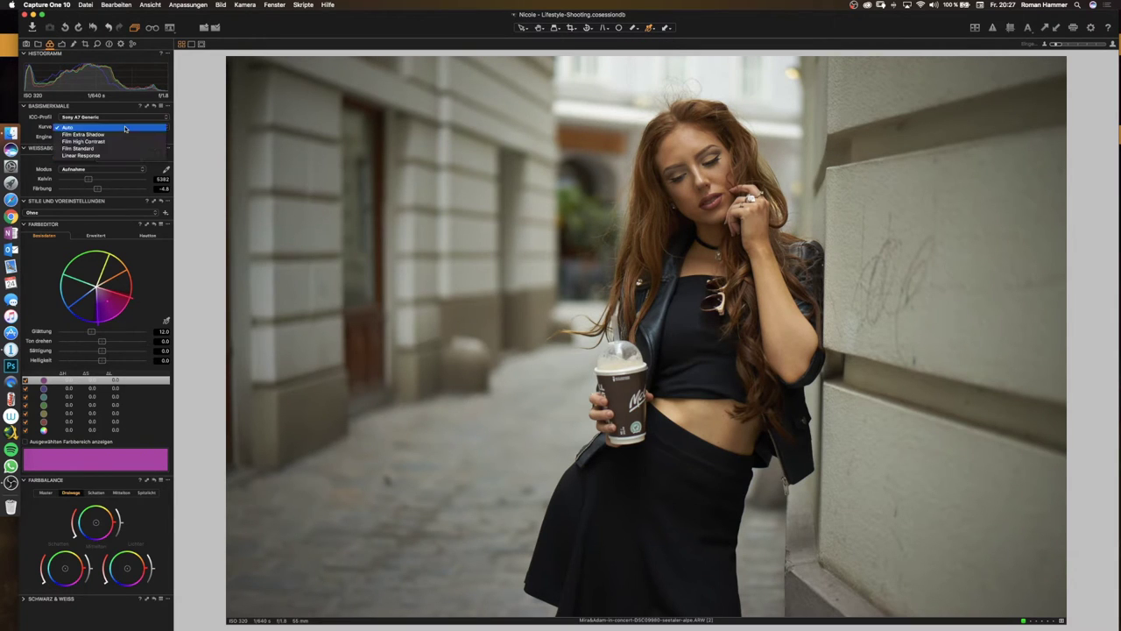
- Apply the Film High Contrast curve and Tageslicht white balance, and show the Exposure tools
left_click(122, 142)
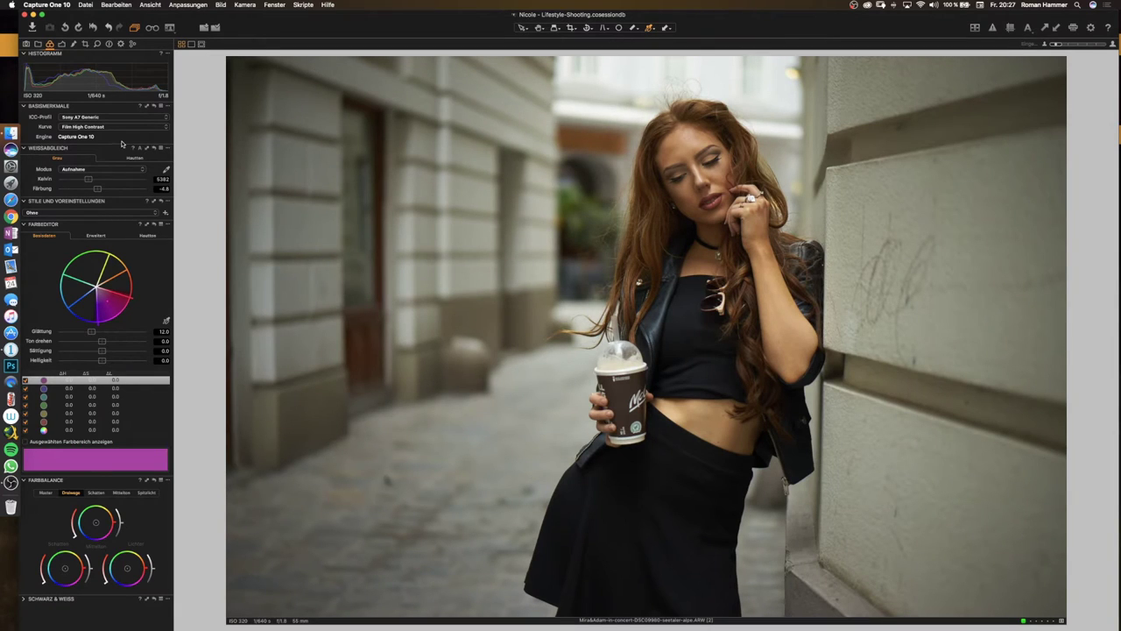
left_click(119, 169)
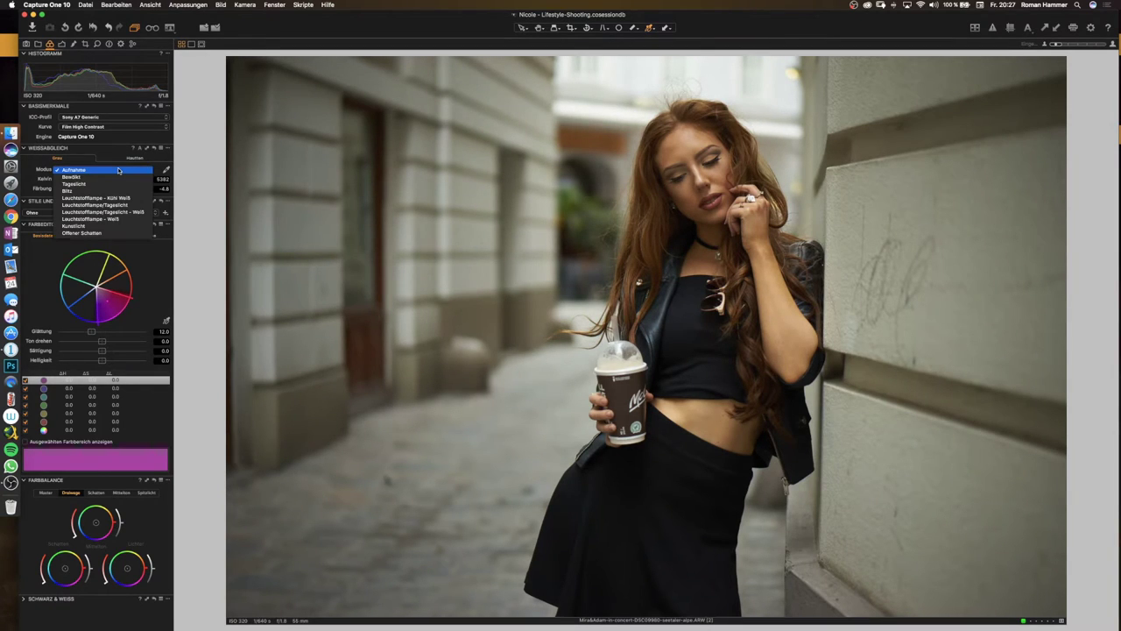
left_click(114, 177)
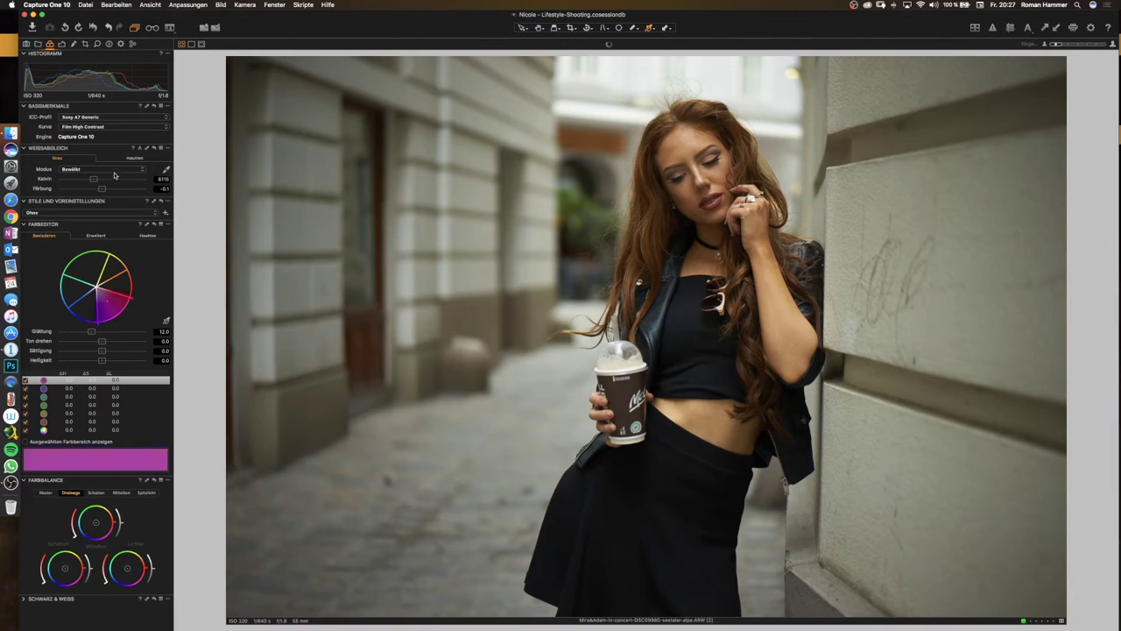
left_click(114, 169)
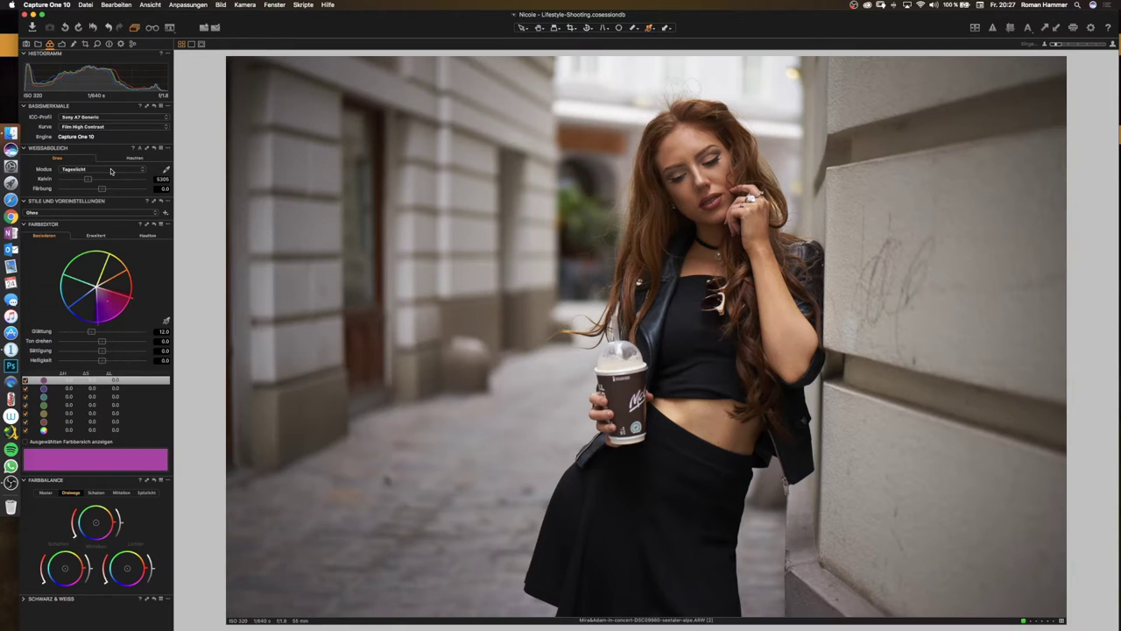
left_click(111, 171)
left_click(109, 177)
left_click(61, 44)
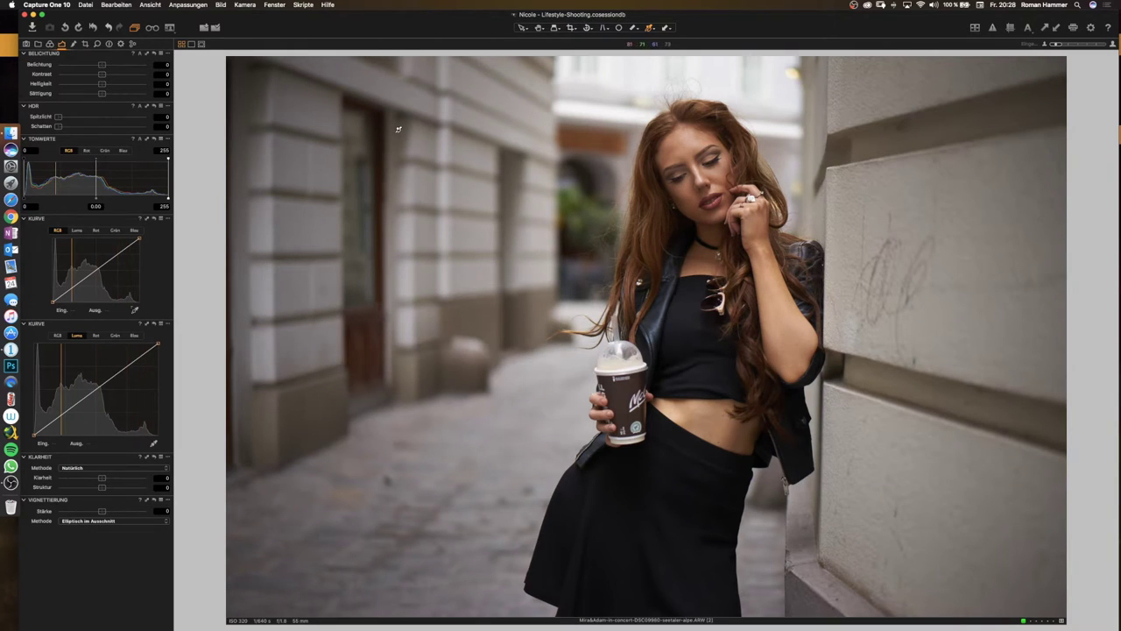
- Set HDR Highlight to 100, Brightness to 7 and Saturation to -13
left_click(145, 118)
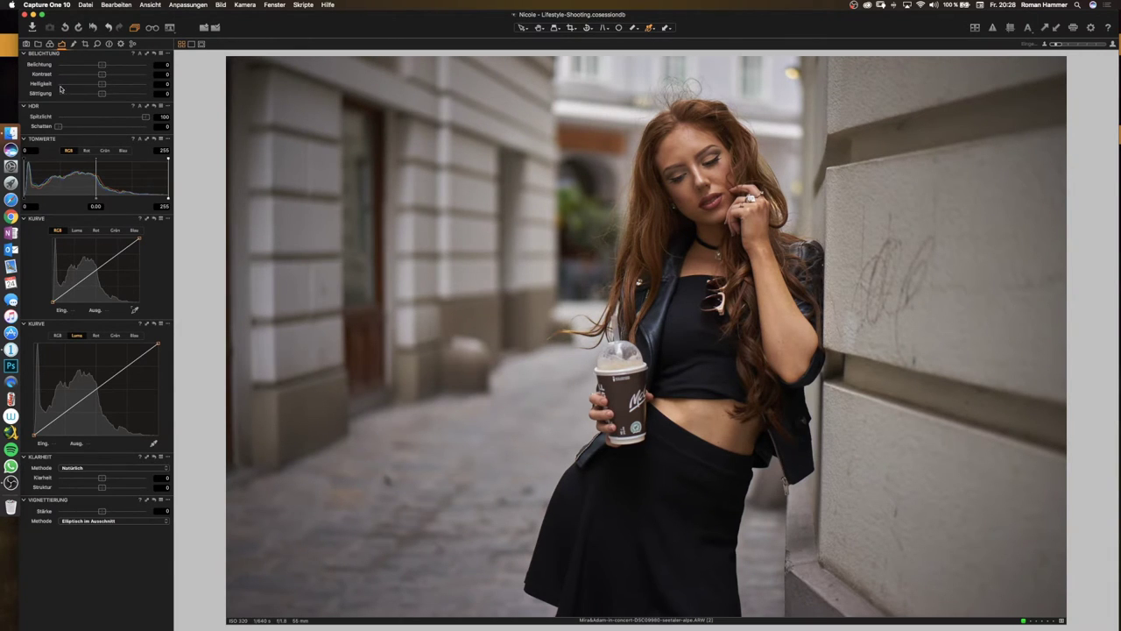
left_click_drag(101, 86, 107, 85)
left_click_drag(106, 85, 111, 86)
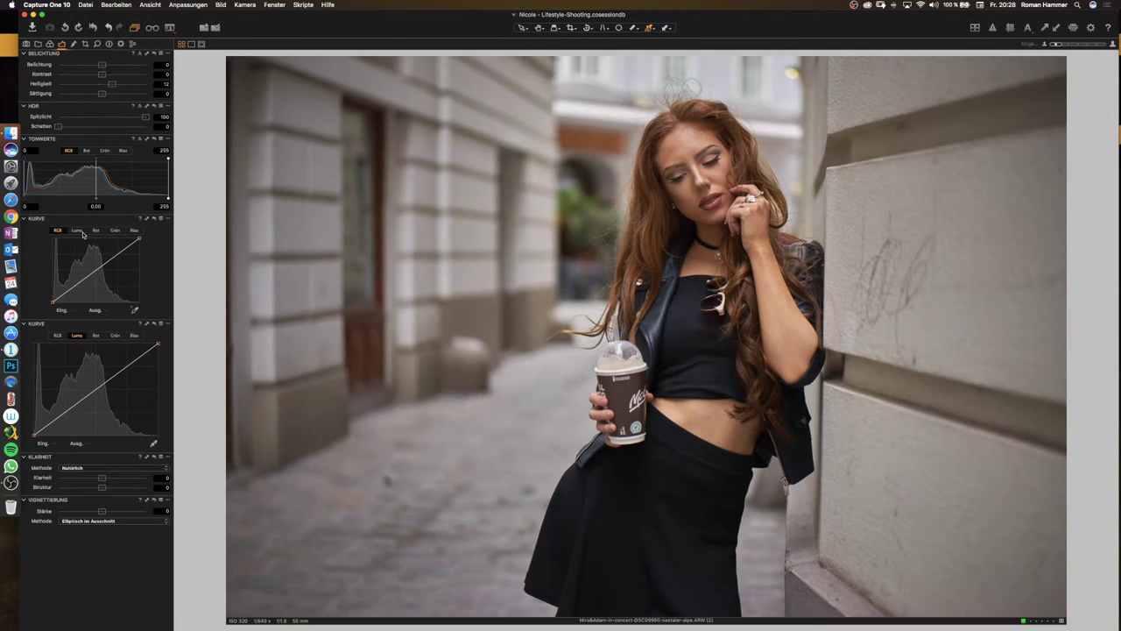
left_click(141, 139)
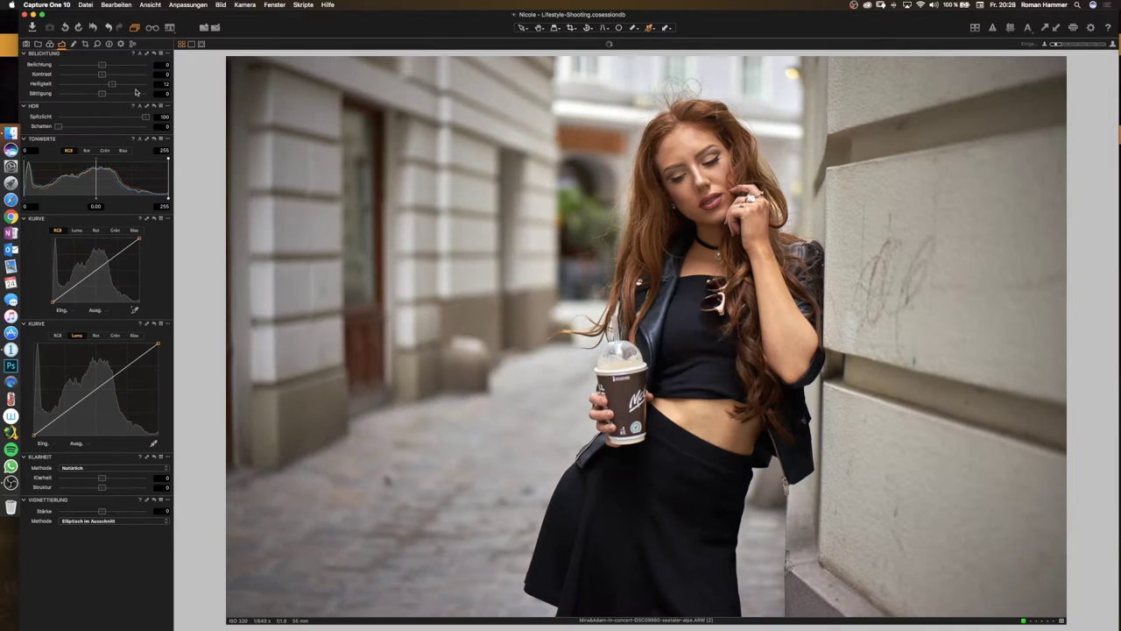
left_click_drag(113, 86, 109, 87)
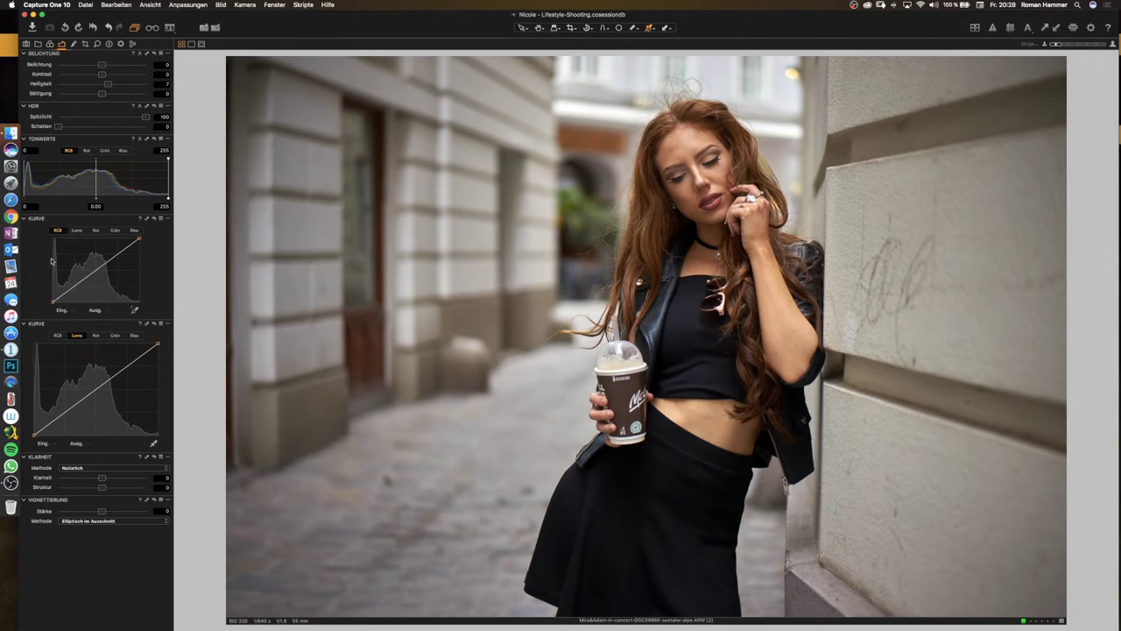
left_click_drag(101, 96, 97, 95)
- Shape a gentle S-curve with two Luma curve points and add a -0.65 vignette
left_click(74, 409)
left_click(113, 377)
left_click_drag(114, 377, 114, 375)
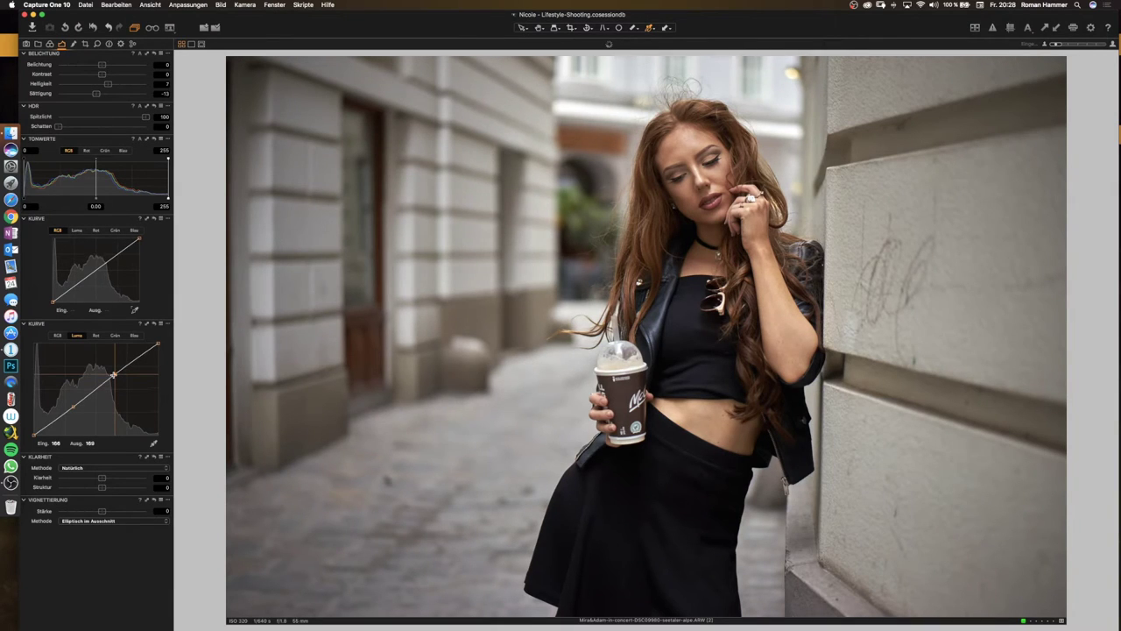
left_click_drag(73, 405, 74, 408)
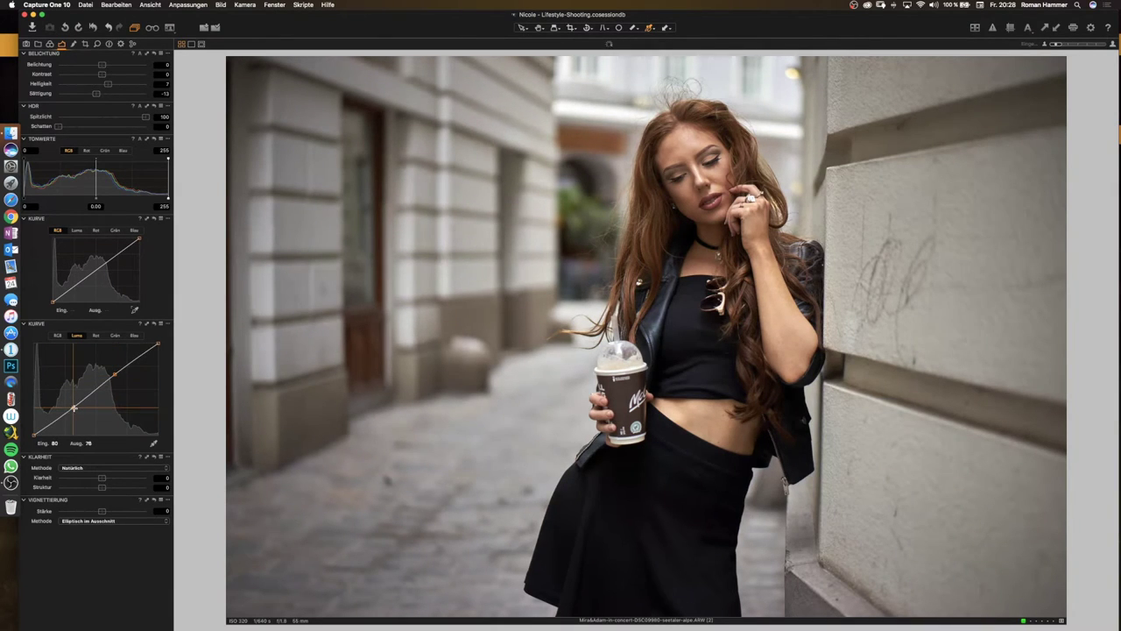
left_click_drag(73, 408, 73, 409)
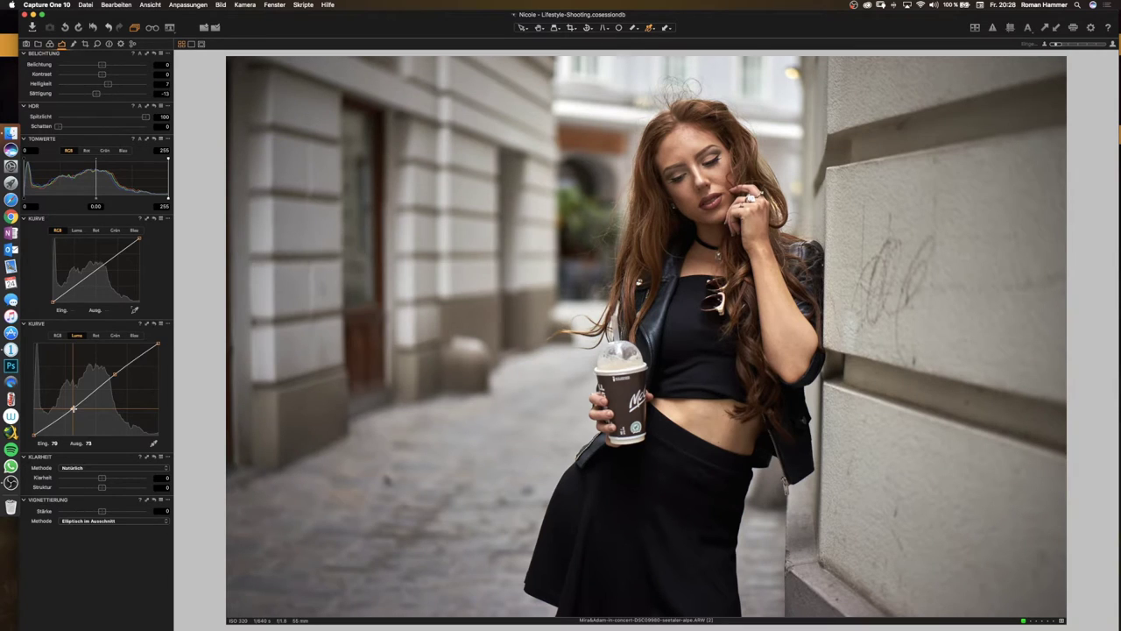
left_click_drag(115, 371, 116, 374)
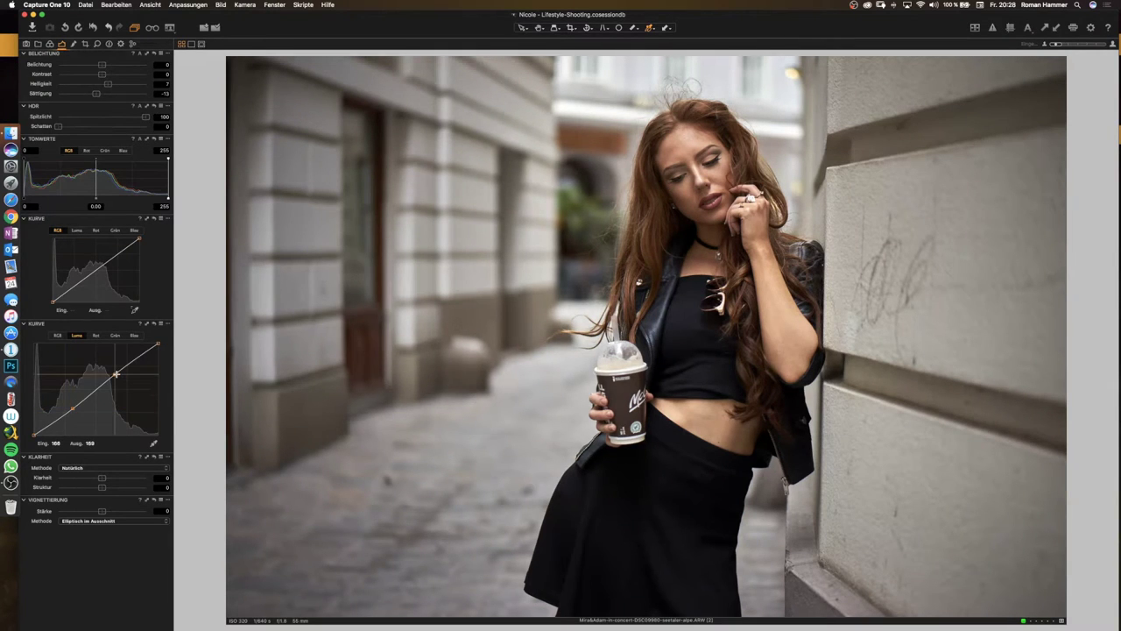
left_click(75, 408)
left_click_drag(101, 512, 93, 513)
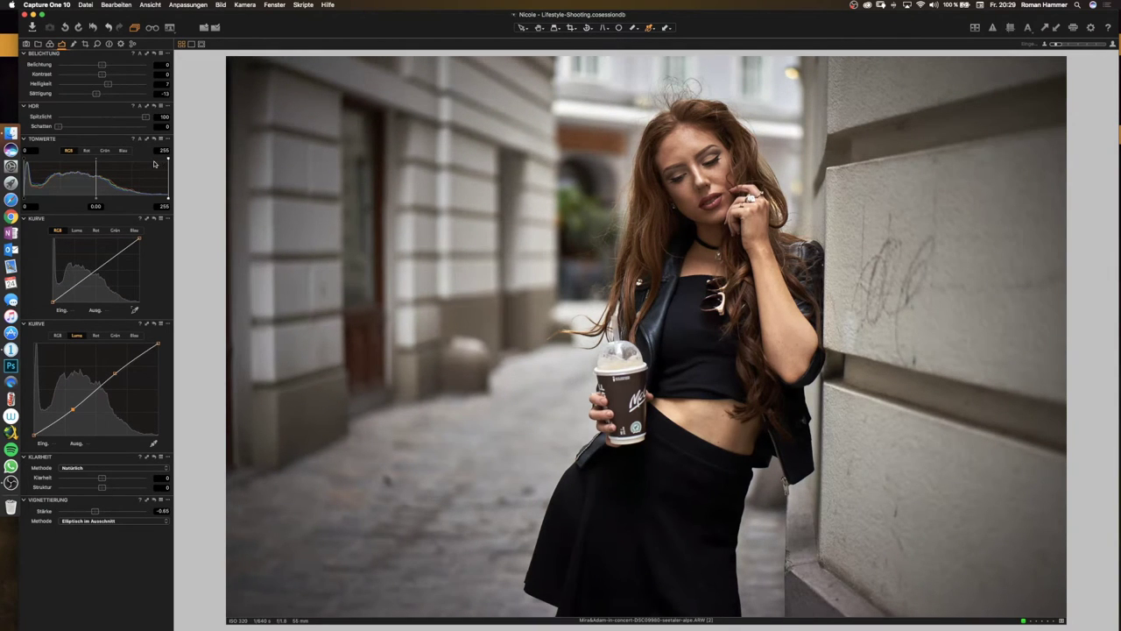
- Add a local adjustment layer named Hautton and switch to the Draw Mask brush
left_click(73, 43)
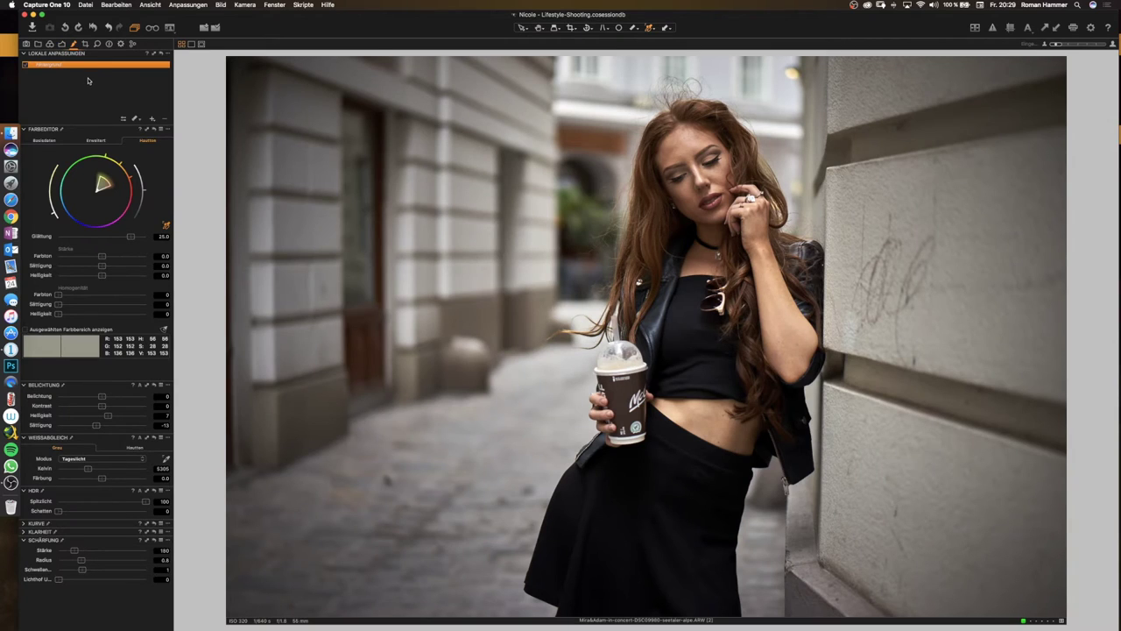
left_click(153, 118)
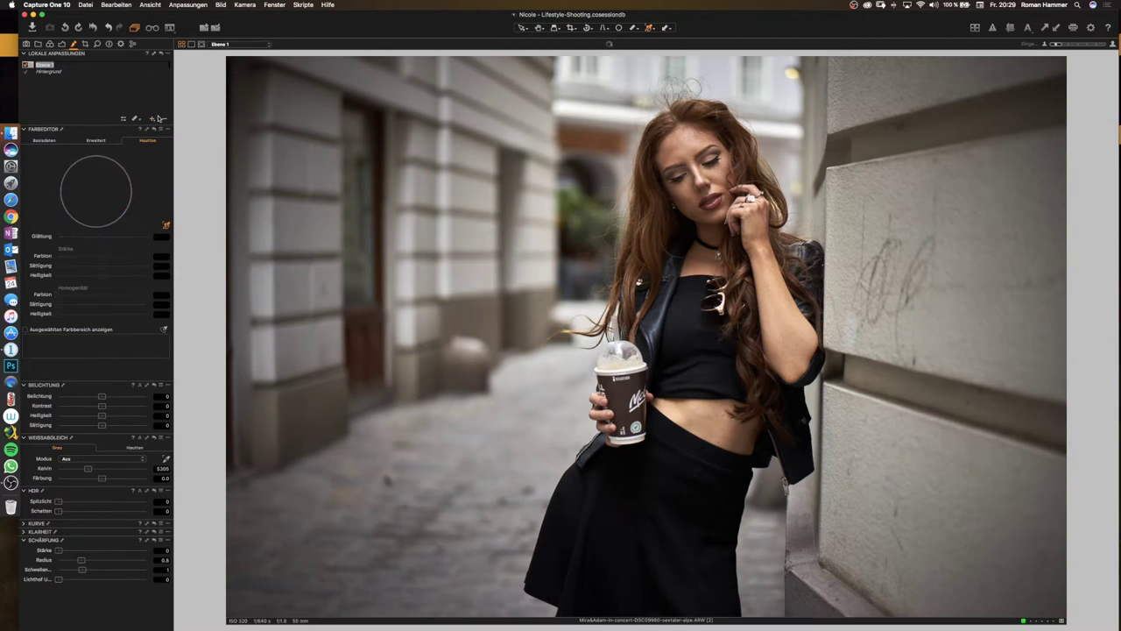
type("Hautton")
key("Return")
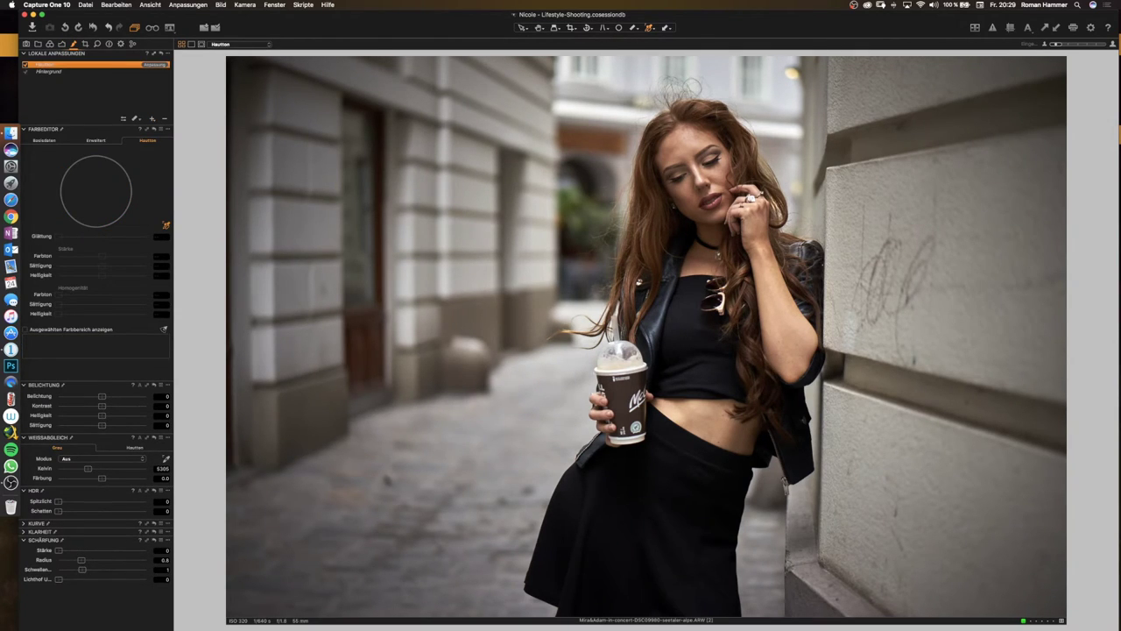
key("b")
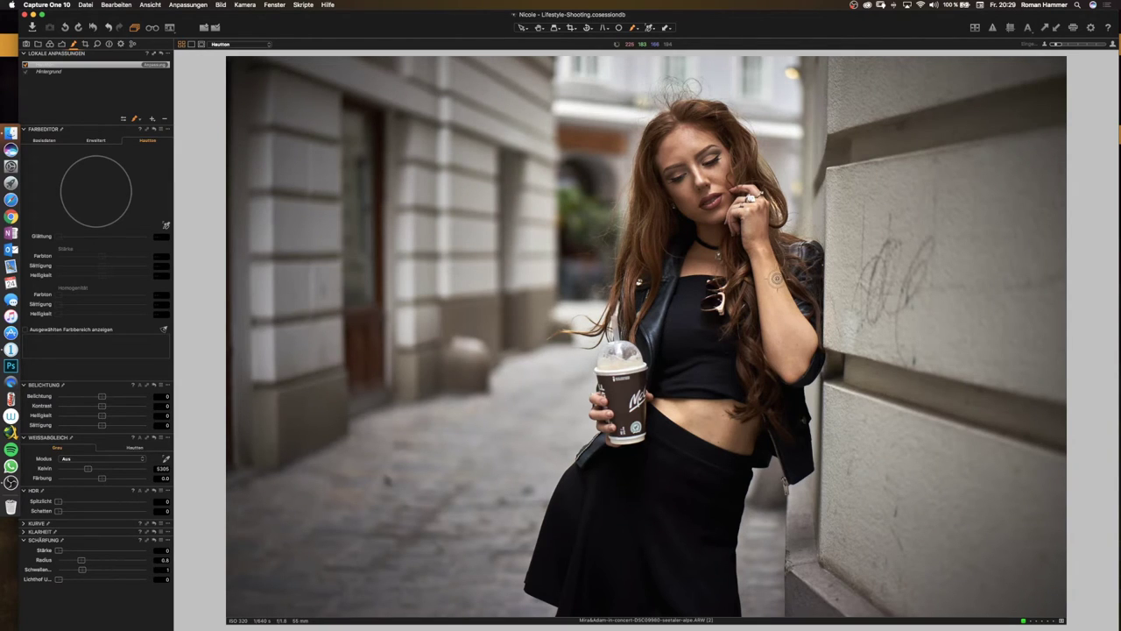
- Paint the skin mask over face, arm and midriff, then fill it solid
left_click(773, 256)
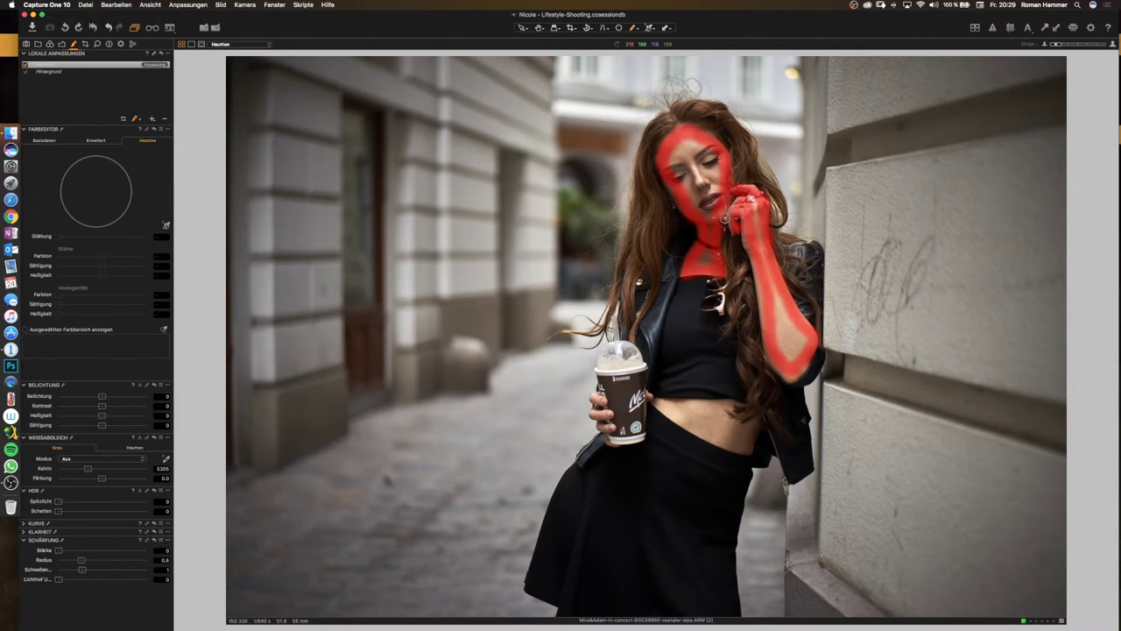
mouse_move(652, 405)
left_mouse_down()
mouse_move(707, 433)
mouse_move(661, 396)
mouse_move(732, 420)
mouse_move(703, 423)
left_mouse_up()
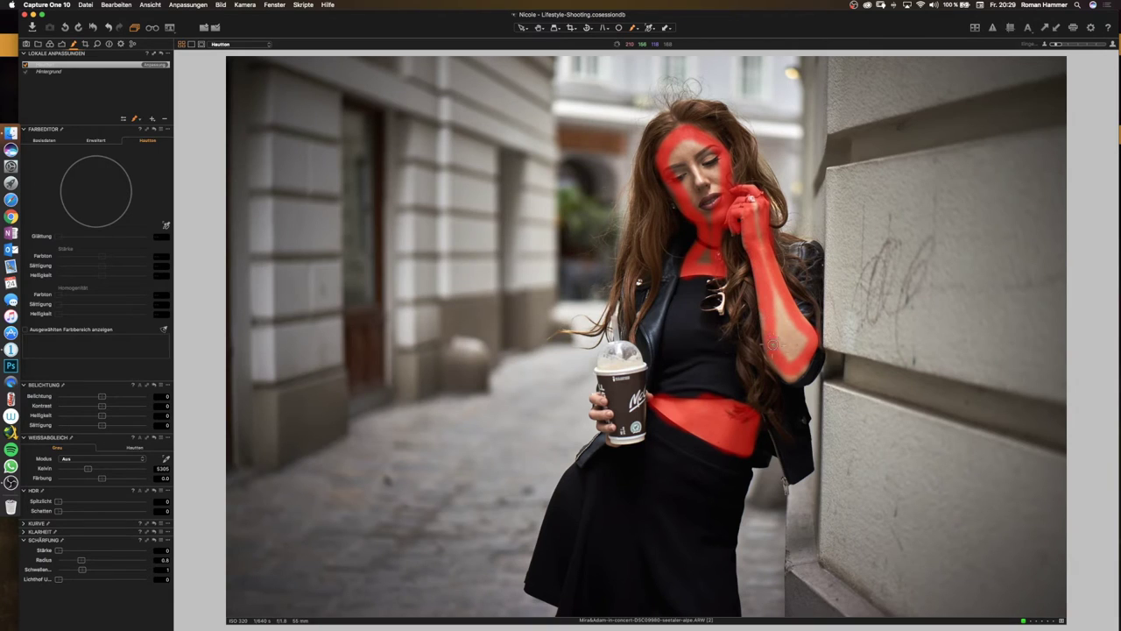
left_click_drag(750, 239, 803, 361)
left_click(170, 53)
left_click(169, 54)
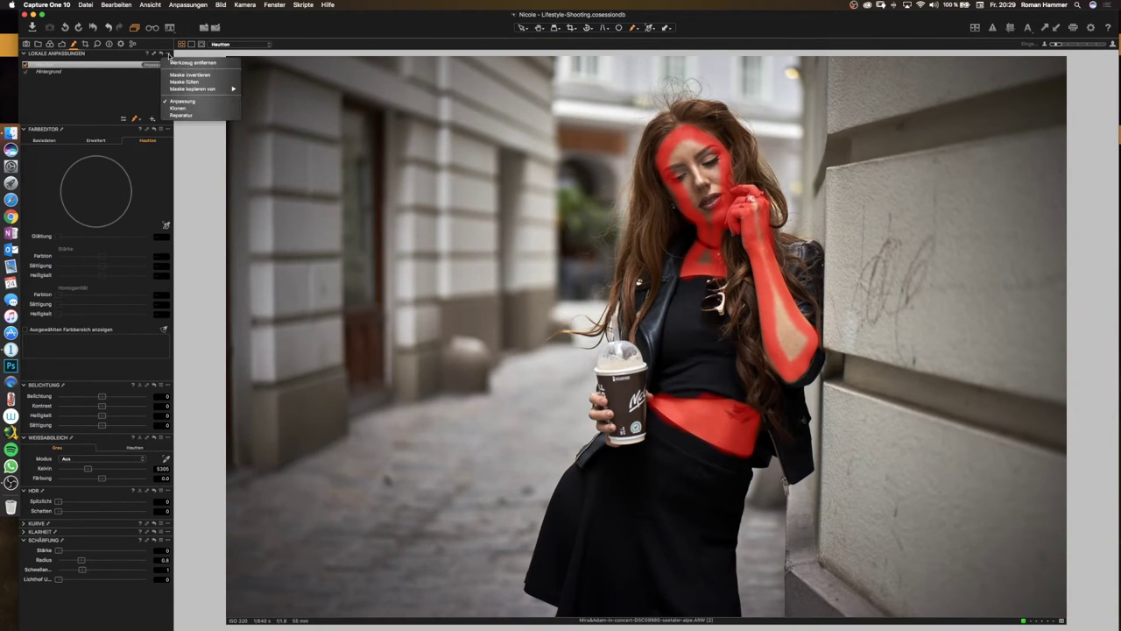
left_click(183, 82)
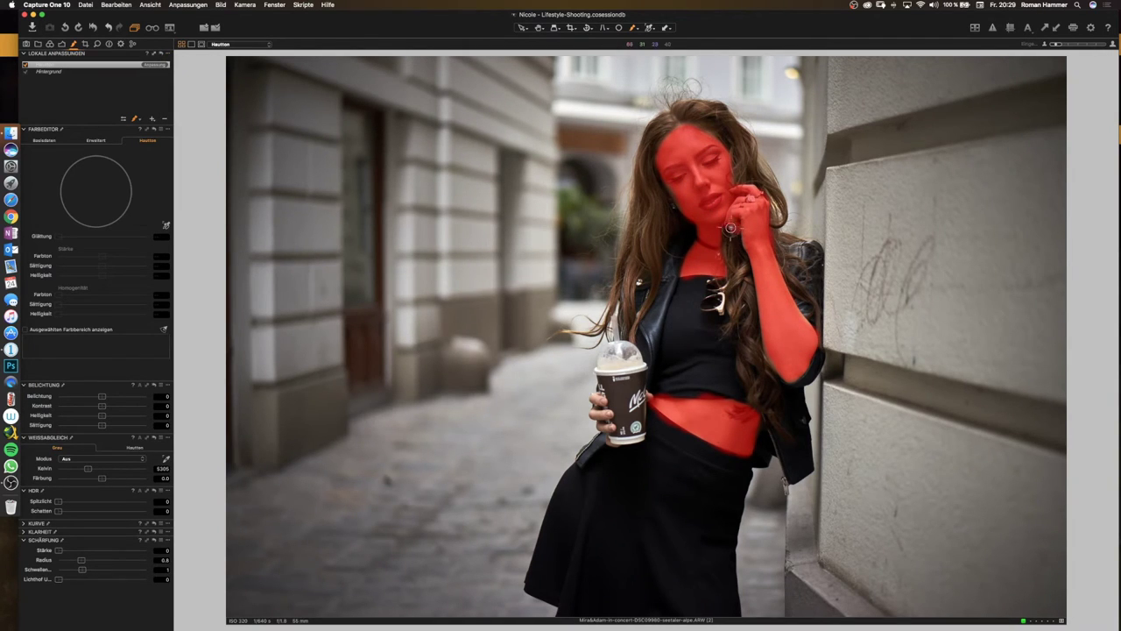
- Erase the mask from the lips and hide the red mask overlay
right_click(722, 196)
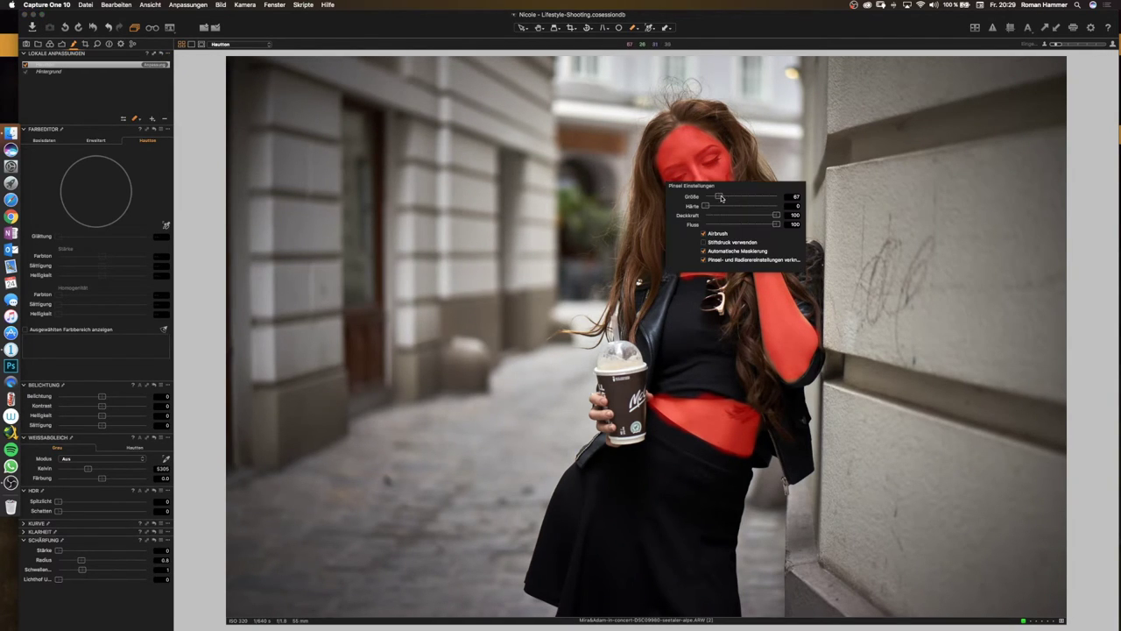
key("m")
key("m")
left_click_drag(713, 197, 707, 207)
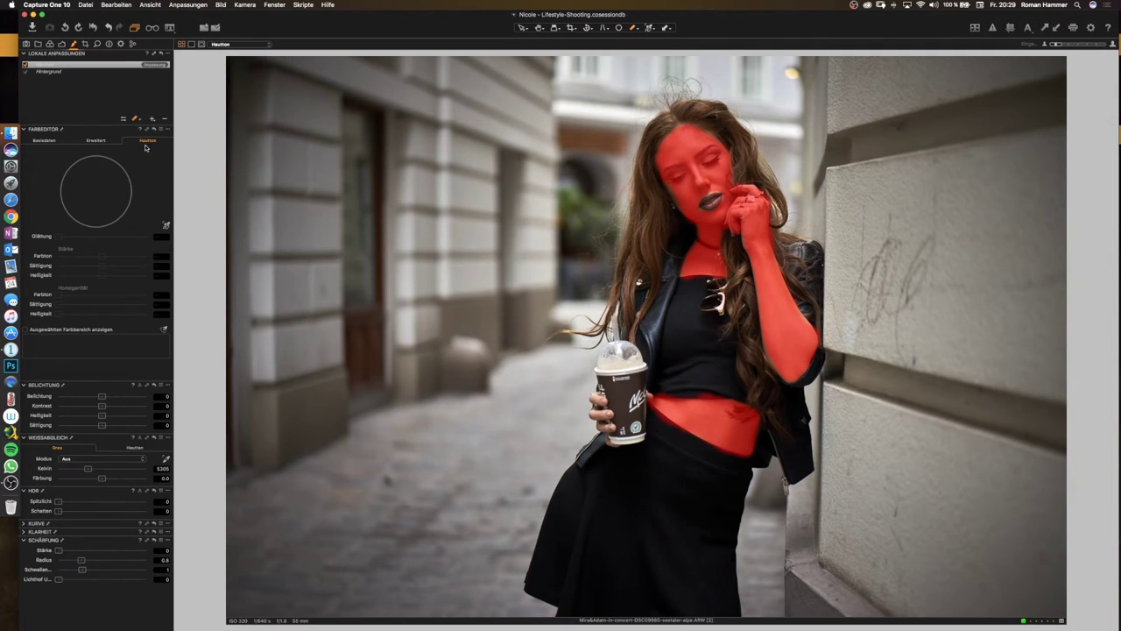
left_click(167, 226)
left_click(712, 182)
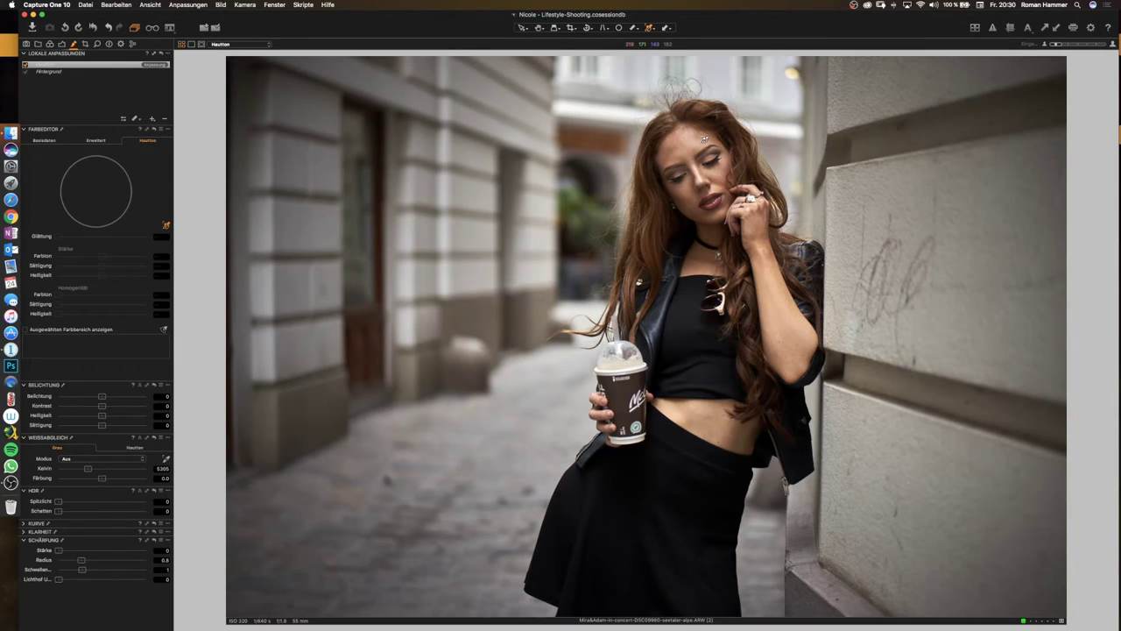
- Sample the skin tone from the face, widen its hue range and set smoothness 10.9
left_click(704, 138)
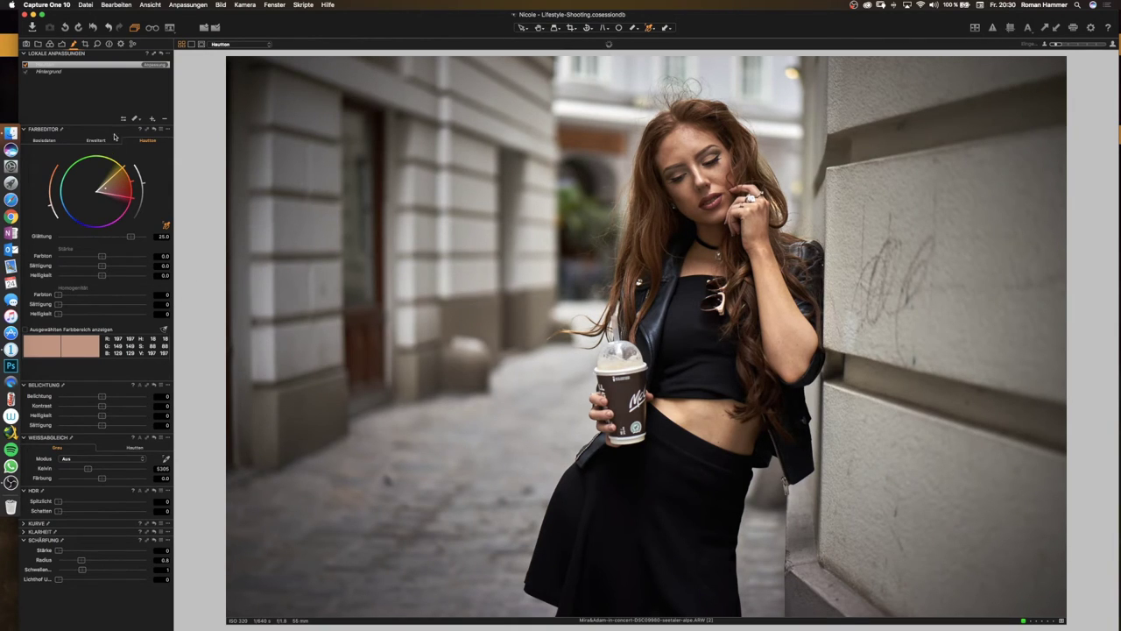
left_click_drag(125, 168, 113, 158)
left_click_drag(135, 197, 133, 202)
left_click(88, 237)
left_click_drag(102, 255, 94, 267)
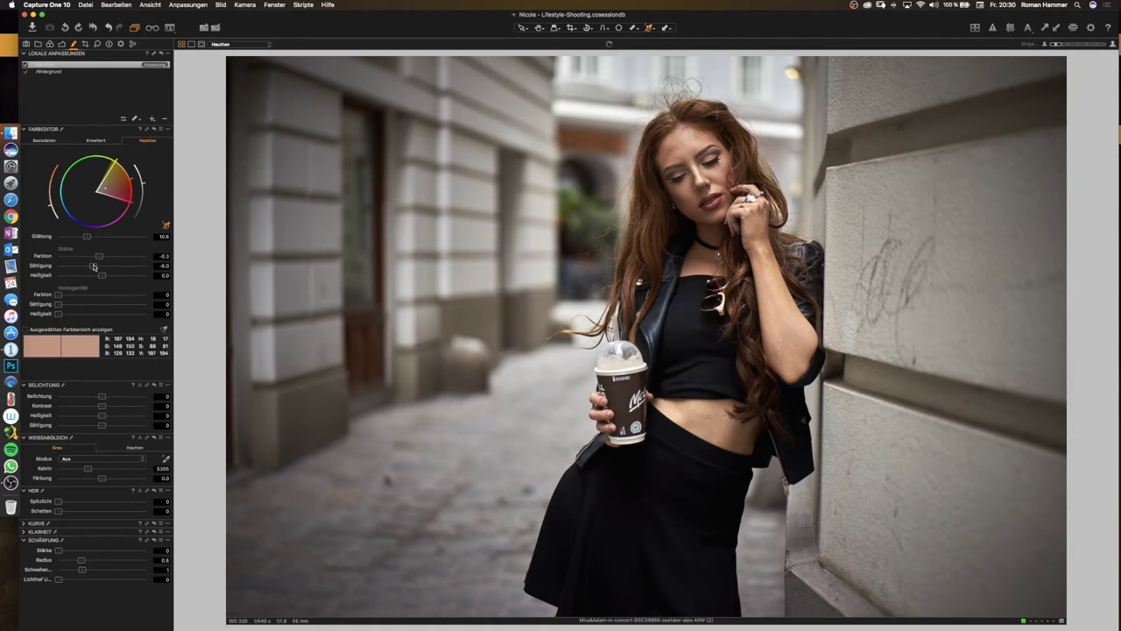
left_click_drag(104, 276, 106, 277)
- Set skin uniformity to hue 100, saturation 70 and brightness 16
left_click(143, 296)
left_click_drag(144, 295, 154, 296)
left_click(115, 304)
left_click_drag(117, 304, 123, 305)
left_click_drag(59, 314, 78, 316)
- Lower skin saturation to -9.9, saturation uniformity to 45, and enable the Hautton layer
left_click_drag(93, 267, 103, 256)
left_click_drag(104, 256, 108, 258)
left_click_drag(107, 257, 105, 258)
left_click_drag(120, 305, 97, 305)
left_click(25, 66)
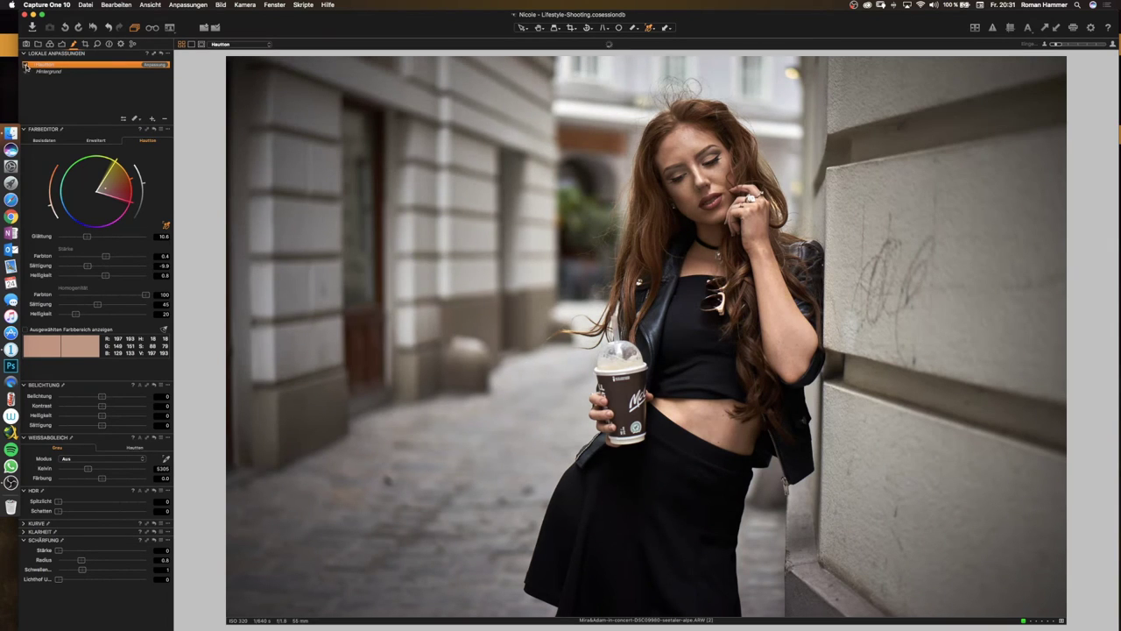
left_click(26, 65)
- Switch to the Color Grading workspace from the workspace list
left_click(169, 28)
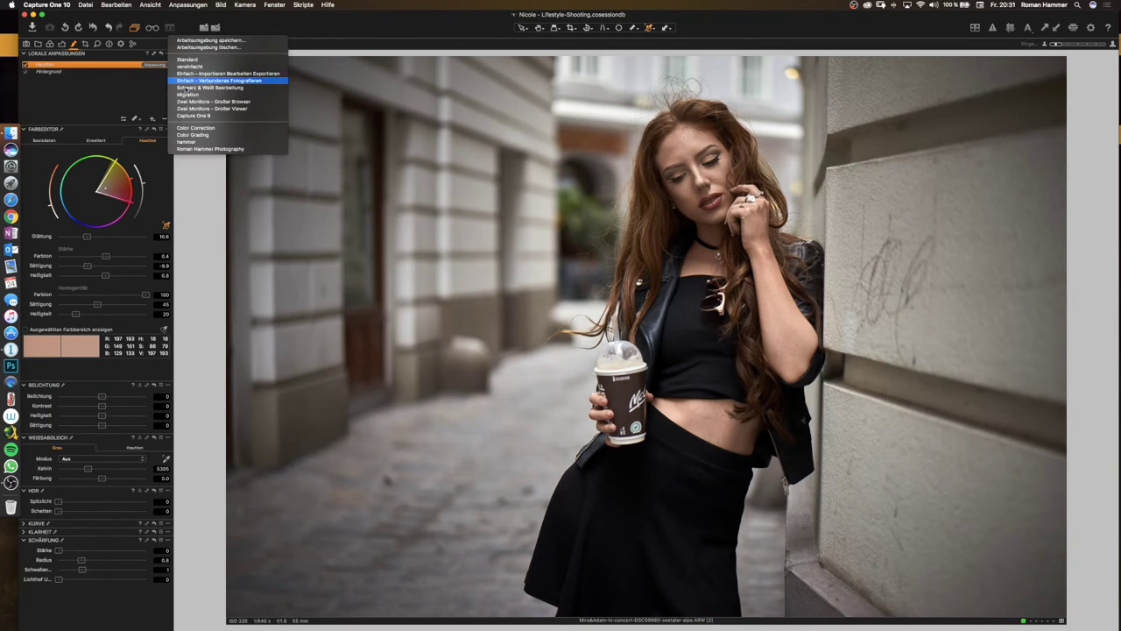
left_click(223, 141)
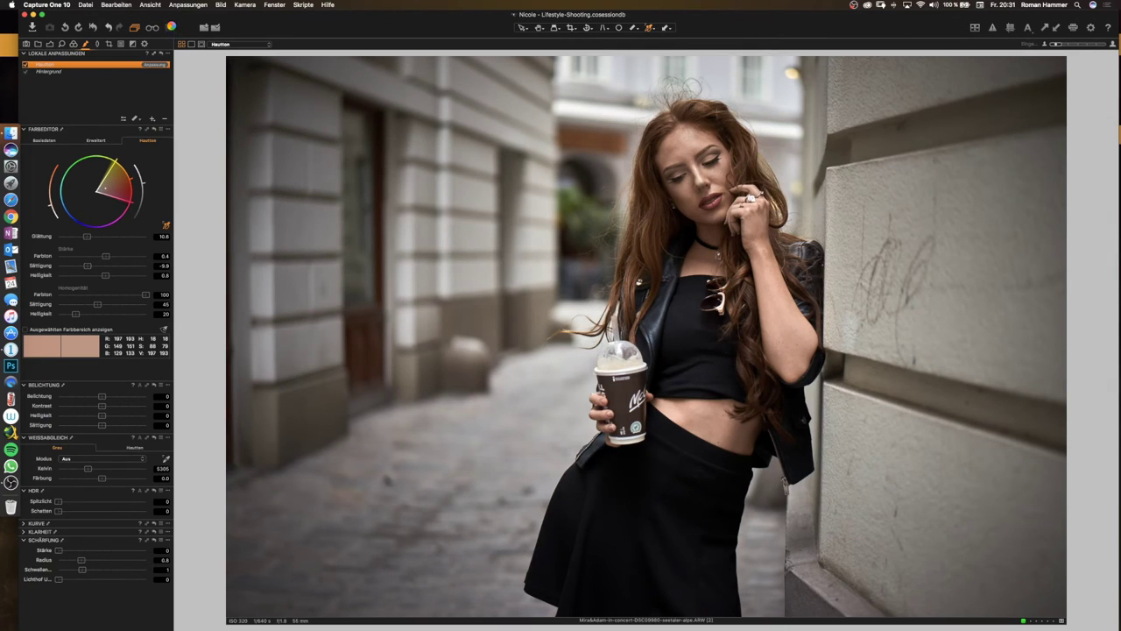
left_click(171, 28)
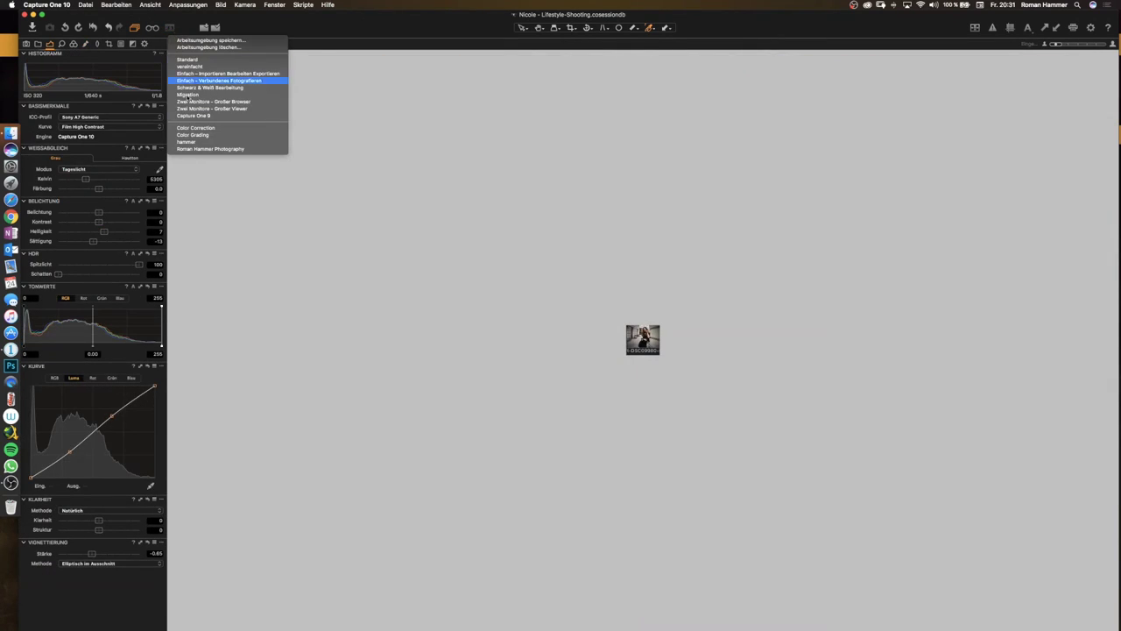
left_click(207, 136)
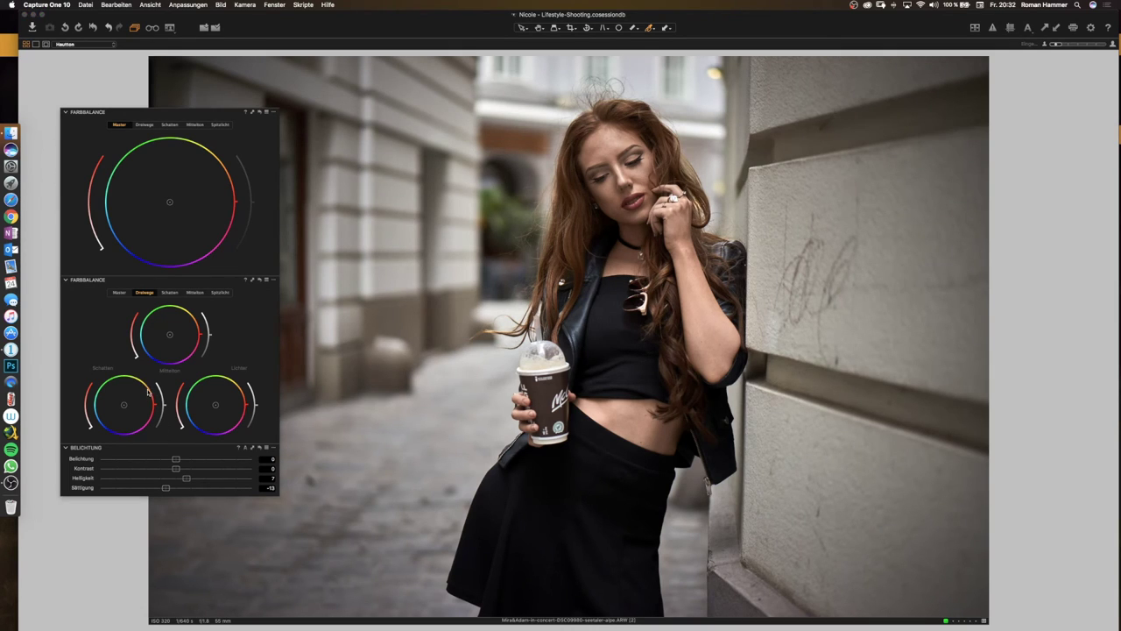
- Adjust the 3-Way shadows, highlights and midtones wheels slightly
left_click_drag(88, 427, 85, 415)
left_click_drag(182, 427, 180, 423)
left_click_drag(135, 359, 134, 352)
- Push the Master color balance wheel toward a warm tint
left_click(204, 261)
left_click_drag(101, 252, 98, 247)
left_click_drag(98, 243, 92, 237)
left_click_drag(88, 241, 89, 226)
left_click(171, 29)
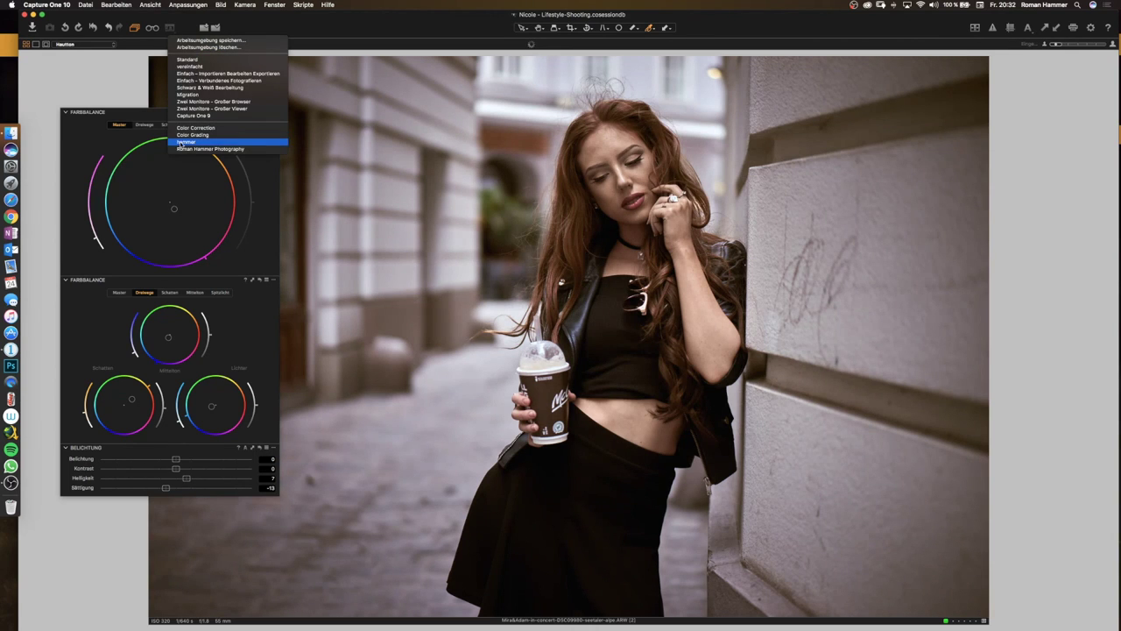
- Return to the custom workspace, add the unedited variant, and hide tools and browser
left_click(234, 182)
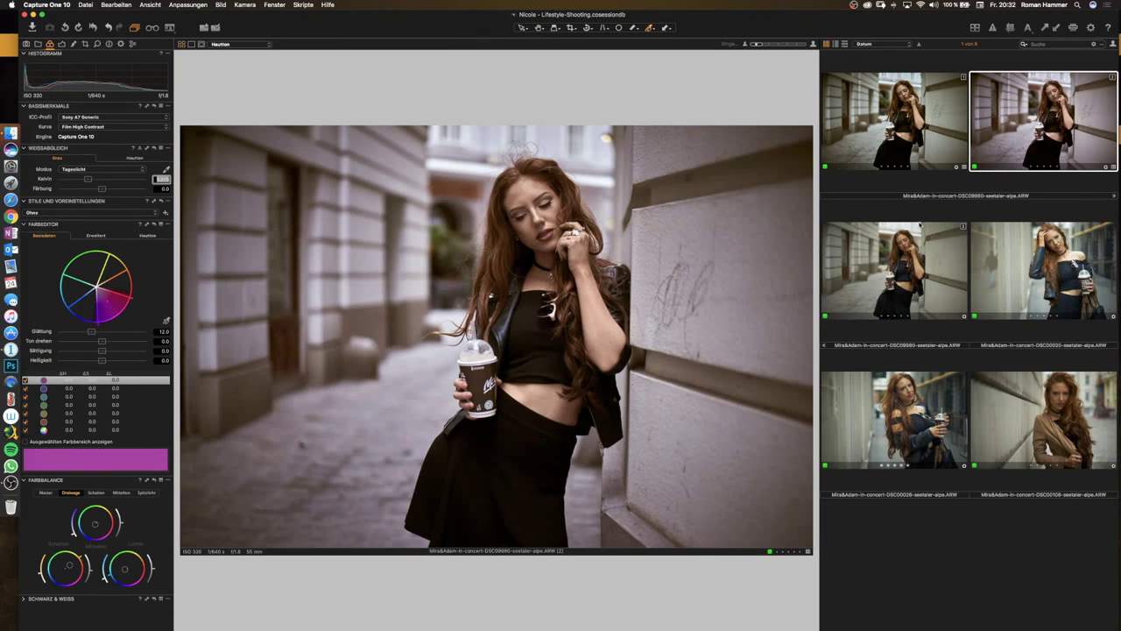
left_click(911, 263, "super")
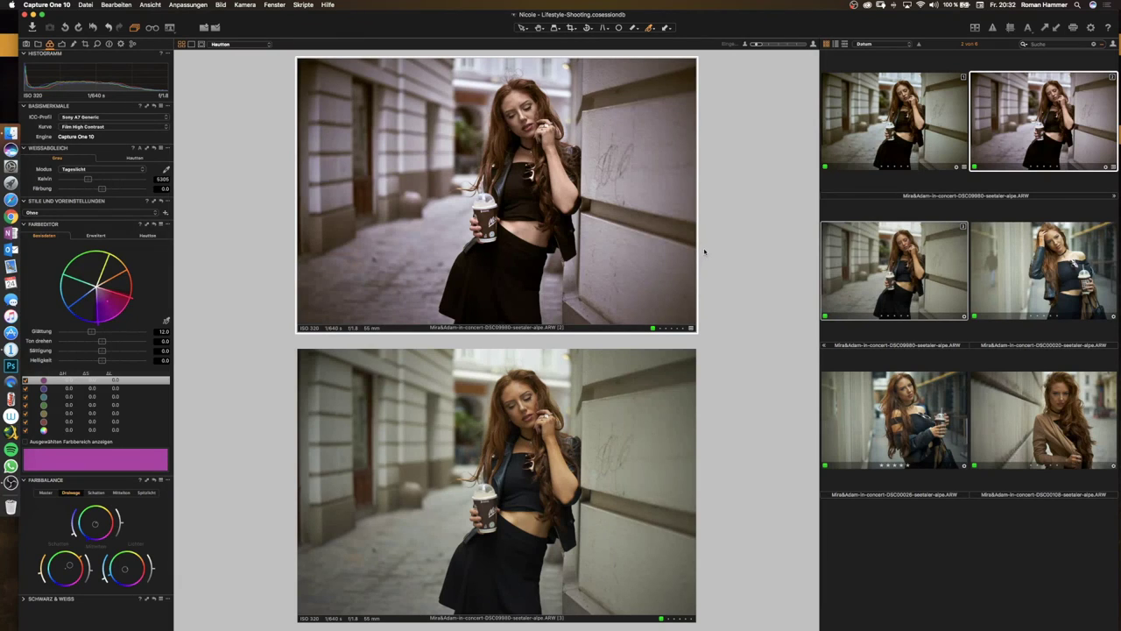
key("super+t")
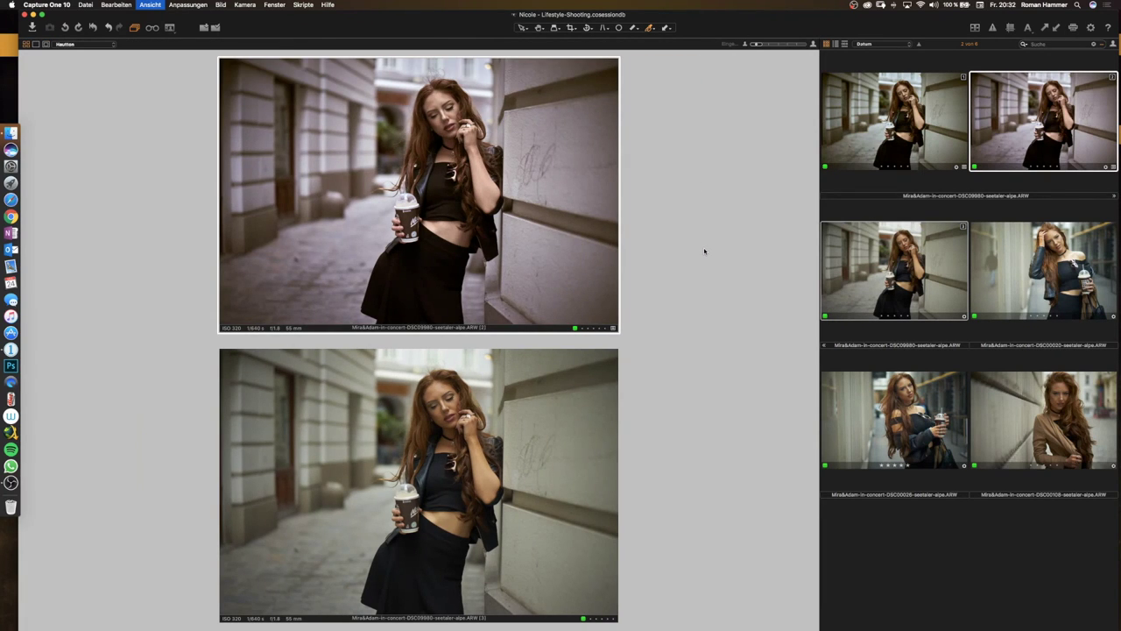
key("super+b")
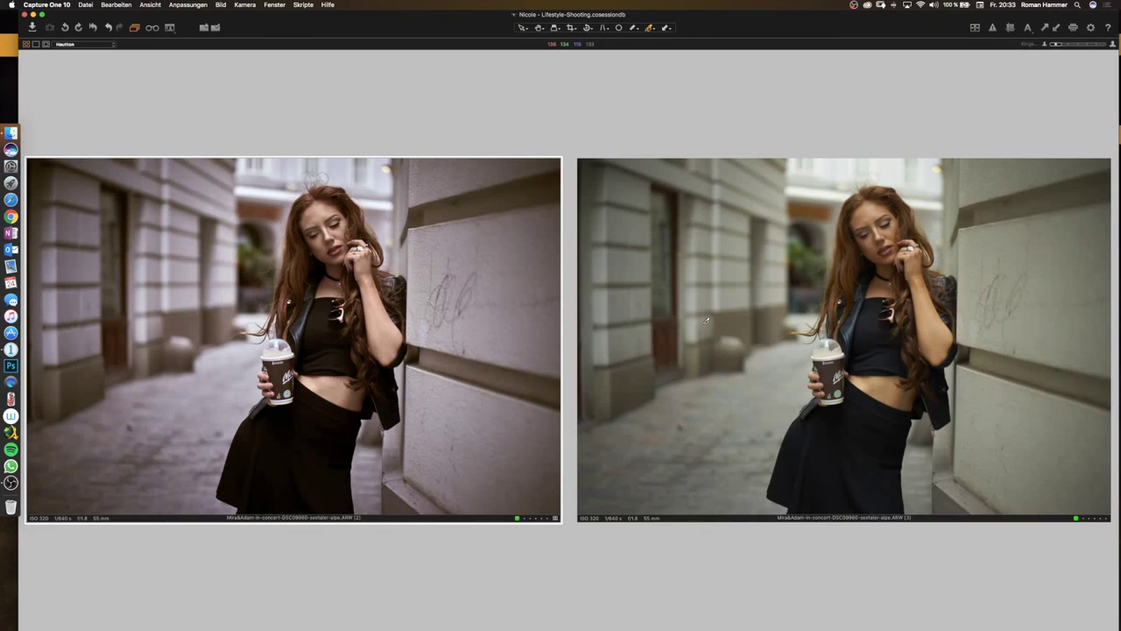